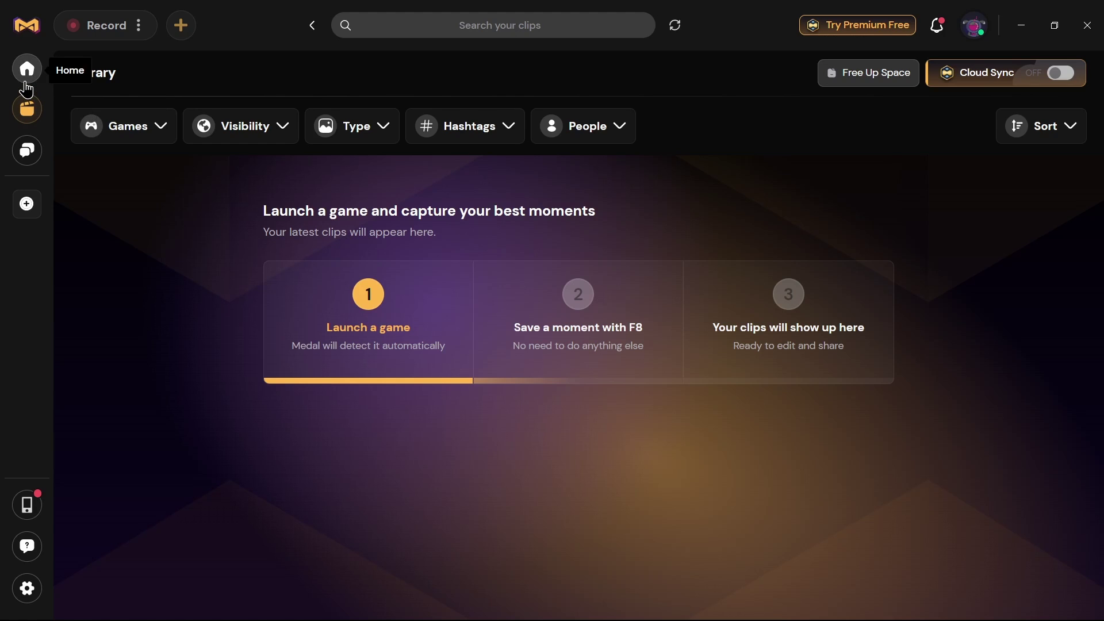
- Return Medal to the clip library, snap it to half the screen, and show the desktop
{"action": "left_click", "coordinate": [26, 75]}
{"action": "left_click", "coordinate": [26, 108]}
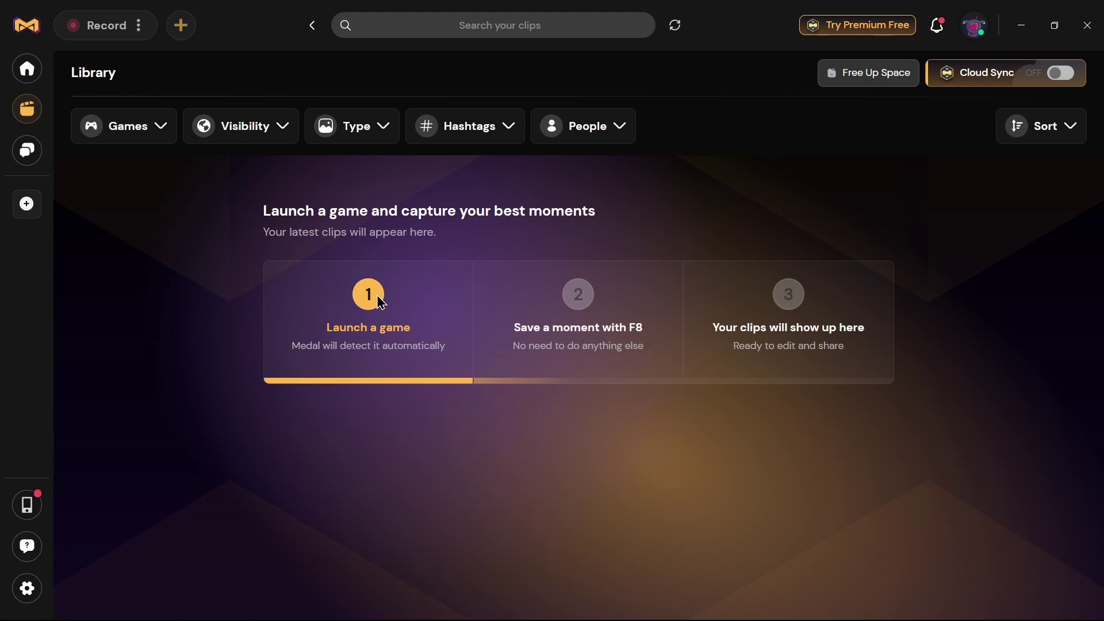
{"action": "key", "text": "super+Right"}
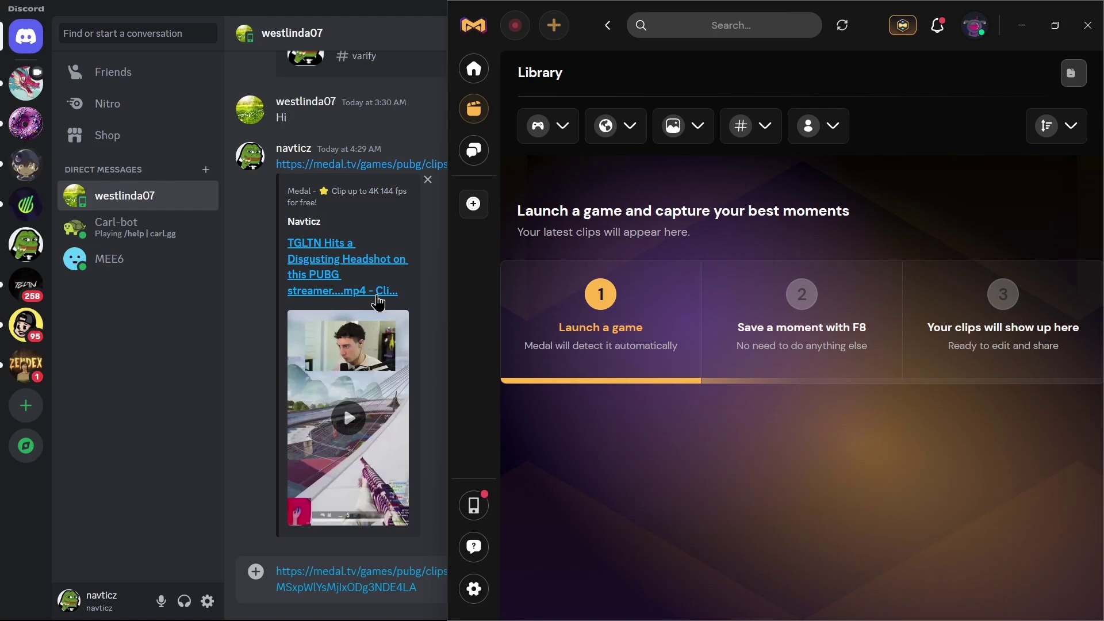
{"action": "key", "text": "super+d"}
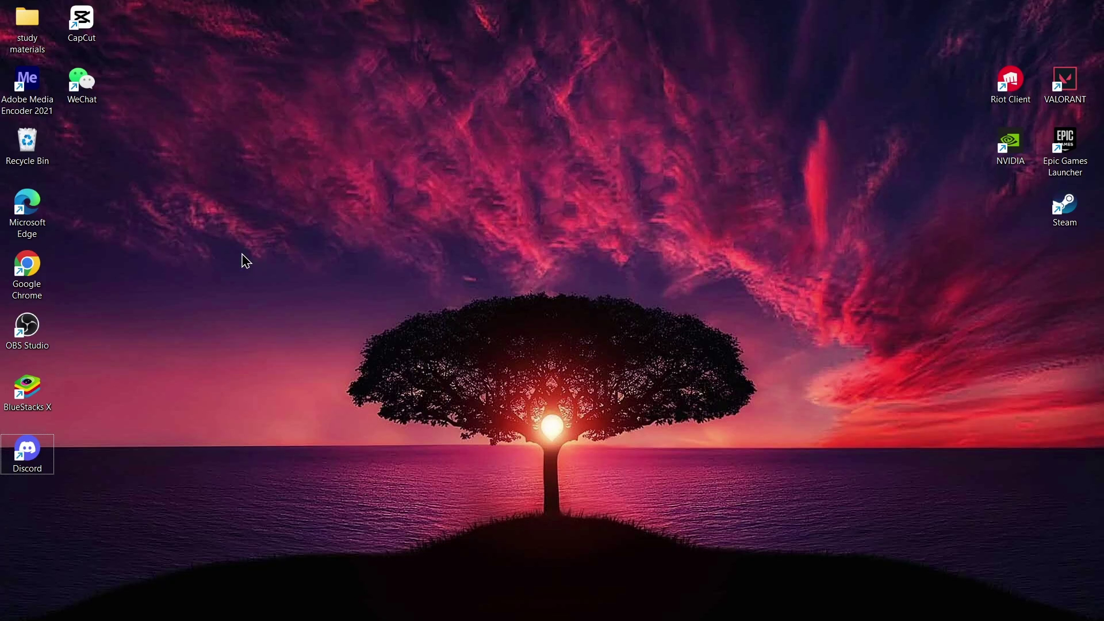
- Open File Explorer snapped beside Medal and browse to the Downloads folder
{"action": "mouse_move", "coordinate": [537, 618]}
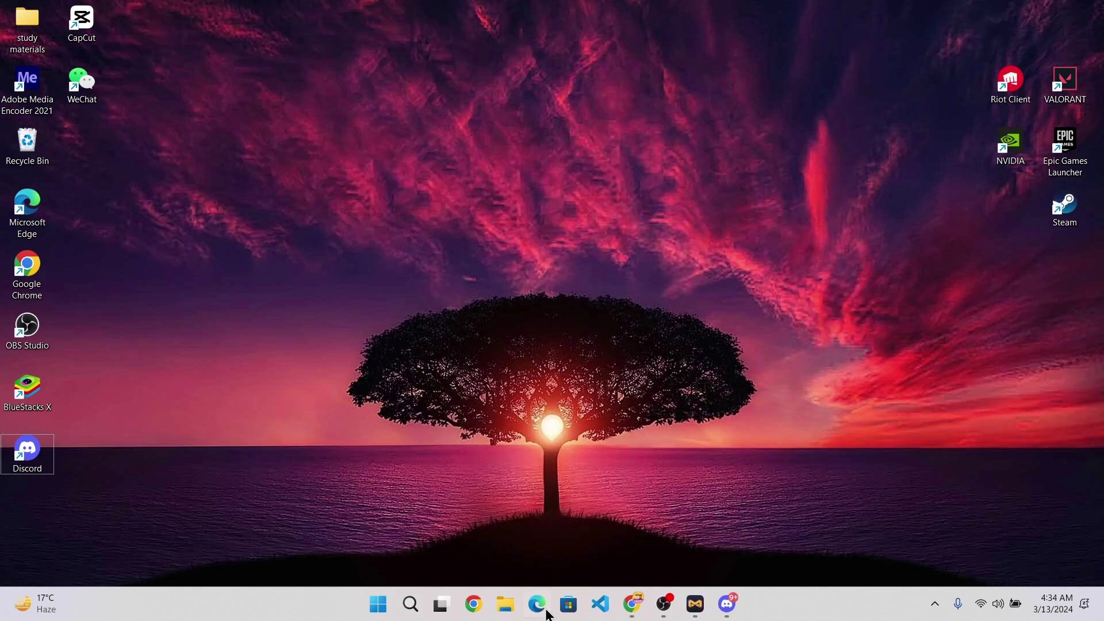
{"action": "left_click", "coordinate": [509, 605]}
{"action": "key", "text": "super+Left"}
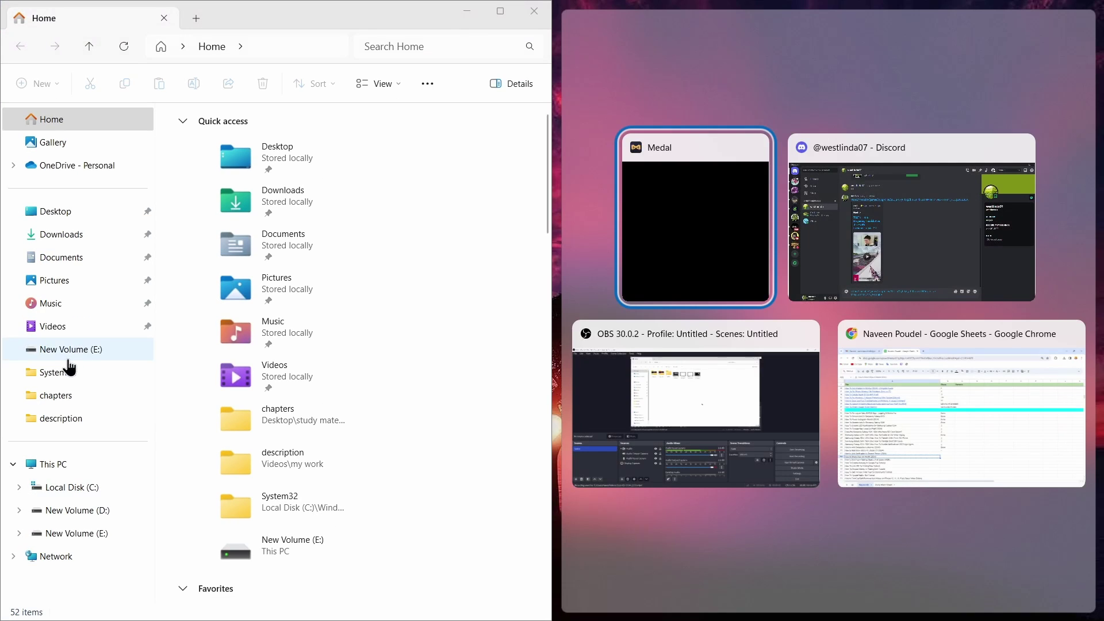
{"action": "left_click", "coordinate": [694, 249]}
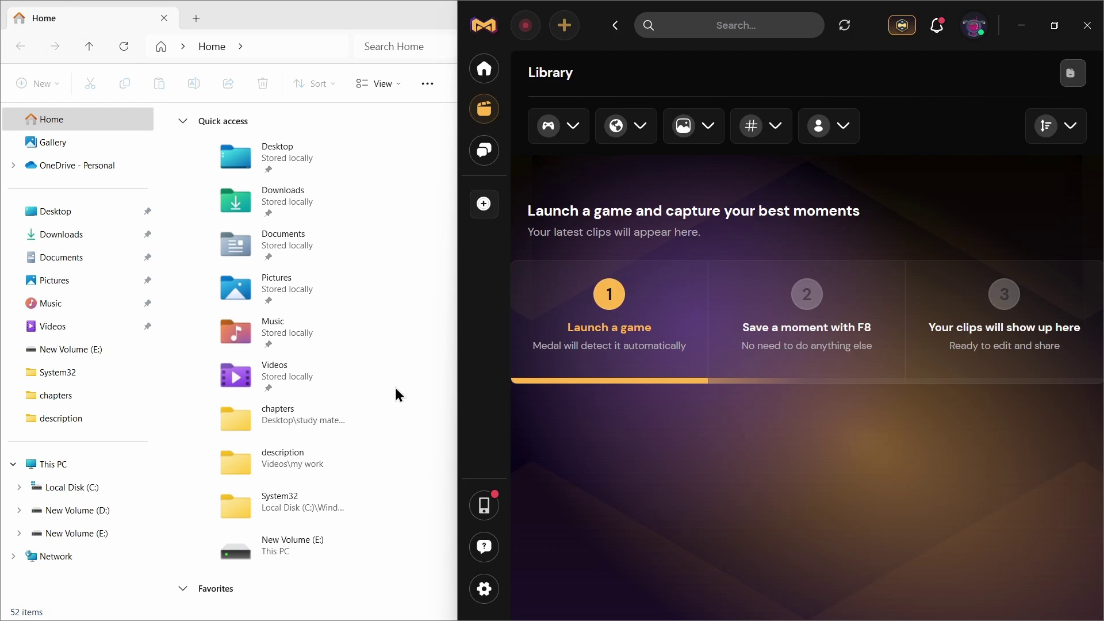
{"action": "left_click", "coordinate": [107, 483]}
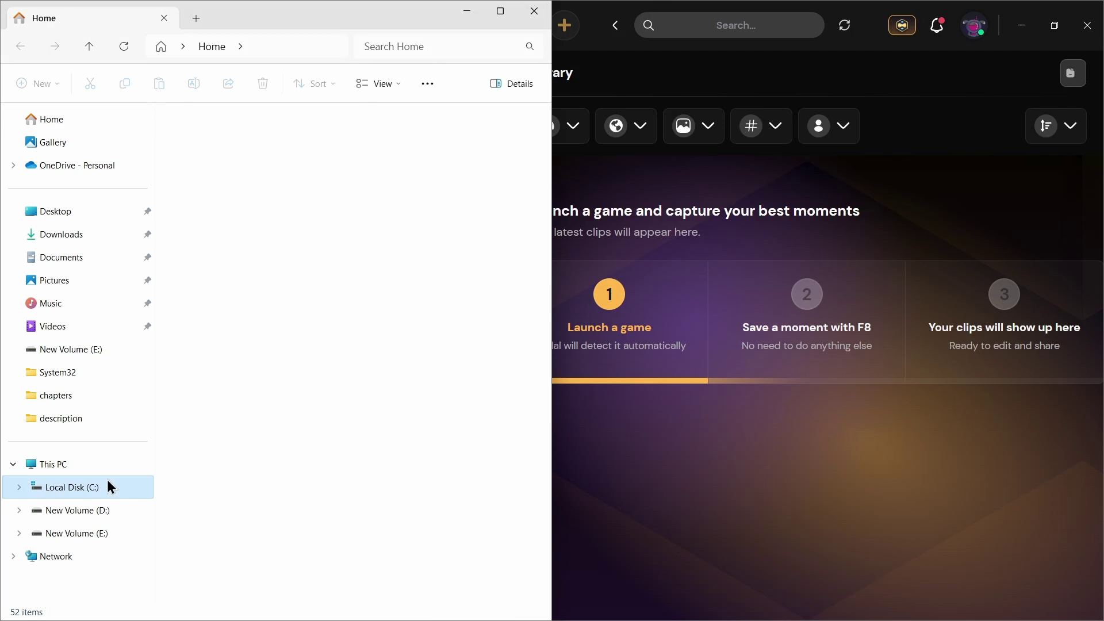
{"action": "left_click", "coordinate": [74, 329]}
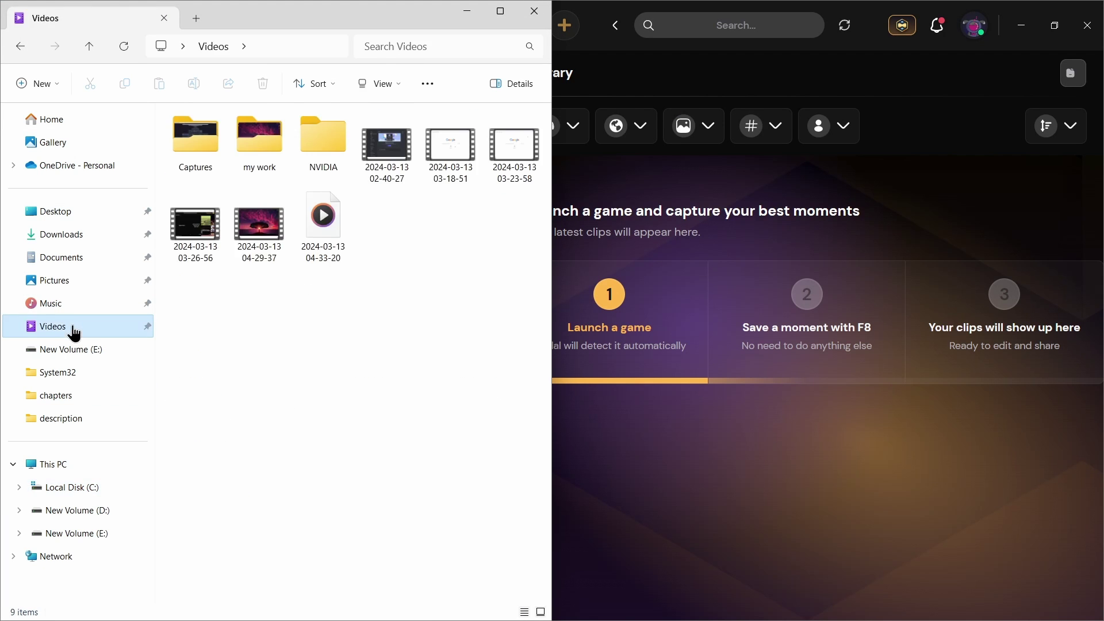
{"action": "left_click", "coordinate": [67, 237]}
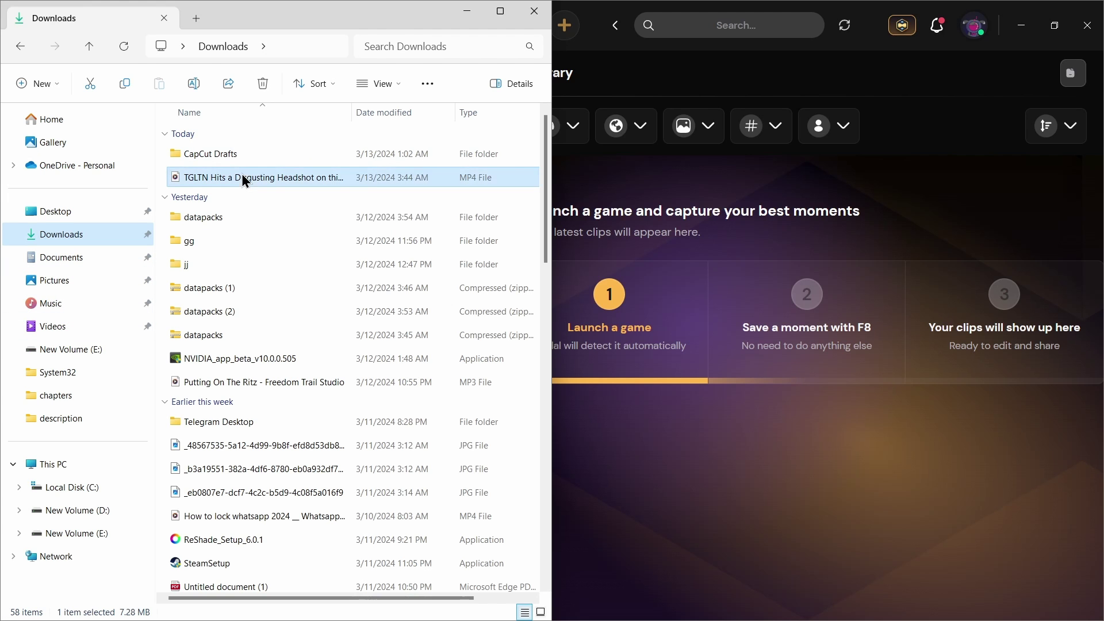
- Drag the TGLTN headshot MP4 into Medal to import it, then close File Explorer
{"action": "left_click_drag", "start_coordinate": [241, 174], "coordinate": [689, 236]}
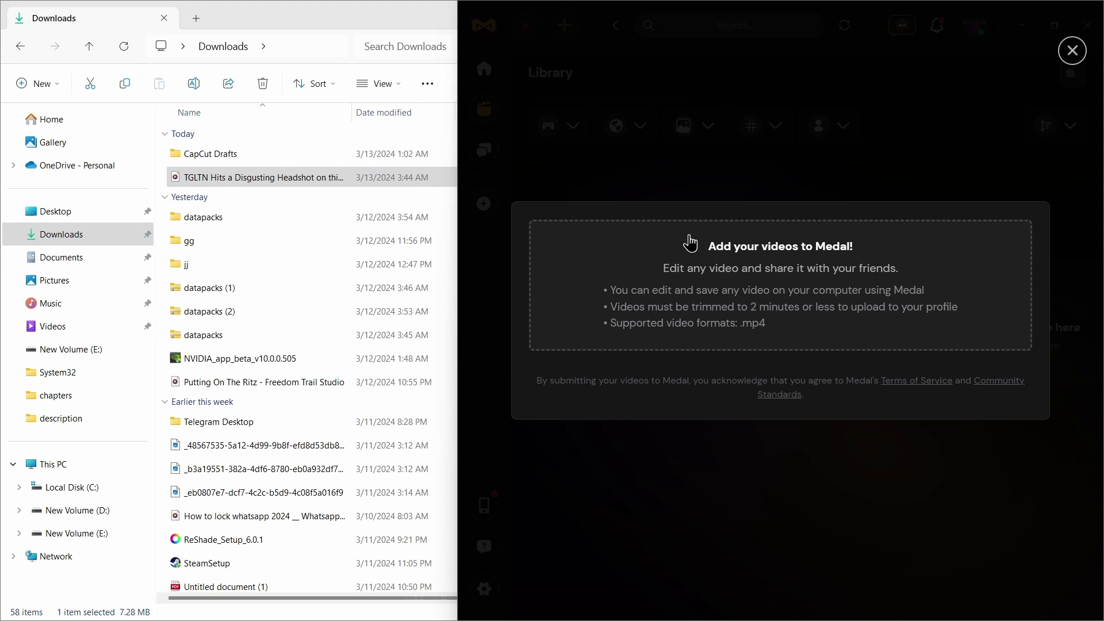
{"action": "left_click", "coordinate": [395, 19]}
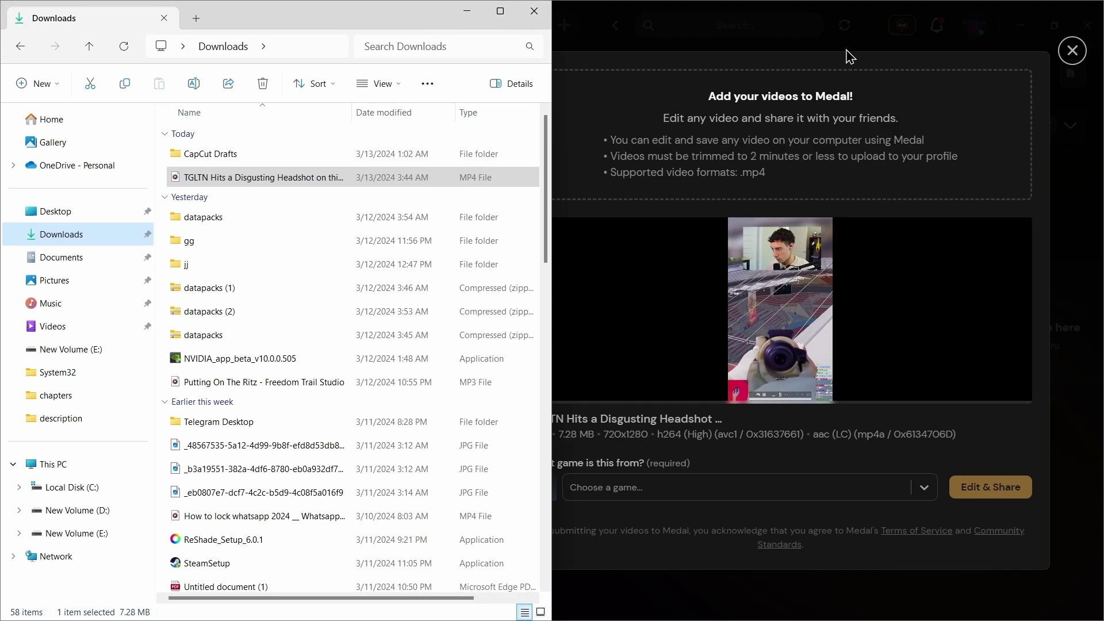
{"action": "left_click", "coordinate": [534, 11]}
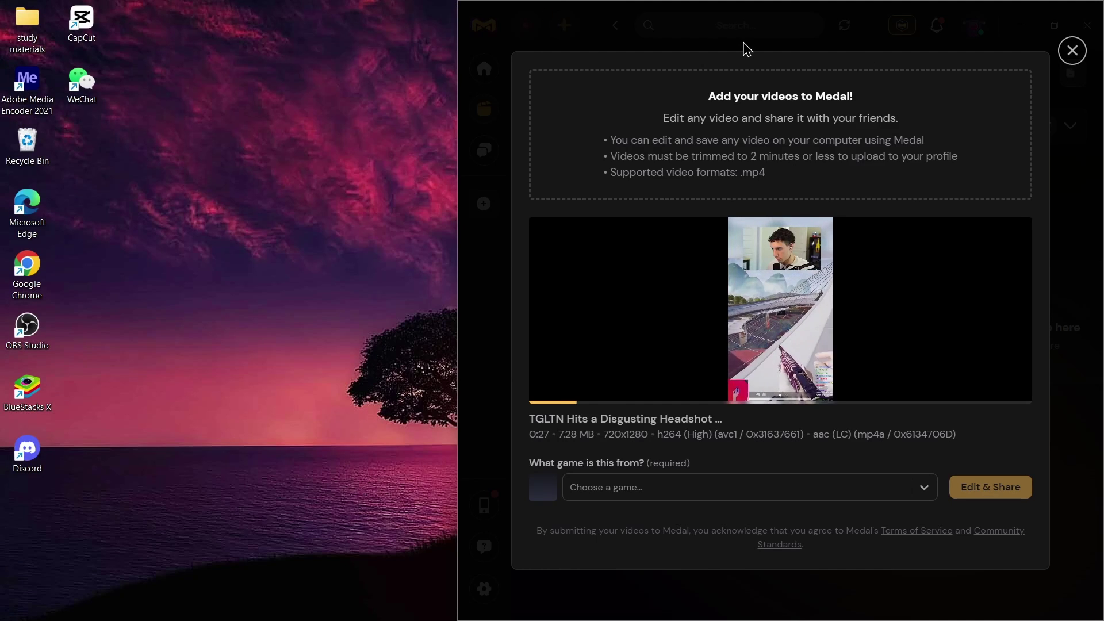
- Make the Medal window fill the whole screen
{"action": "key", "text": "super+Left"}
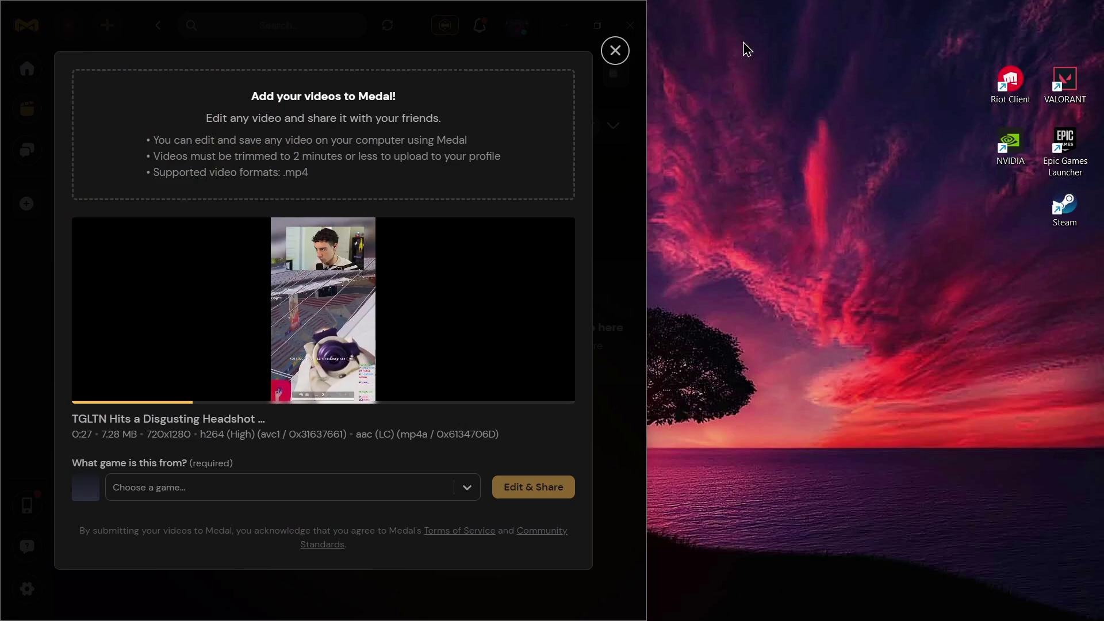
{"action": "left_click", "coordinate": [368, 154]}
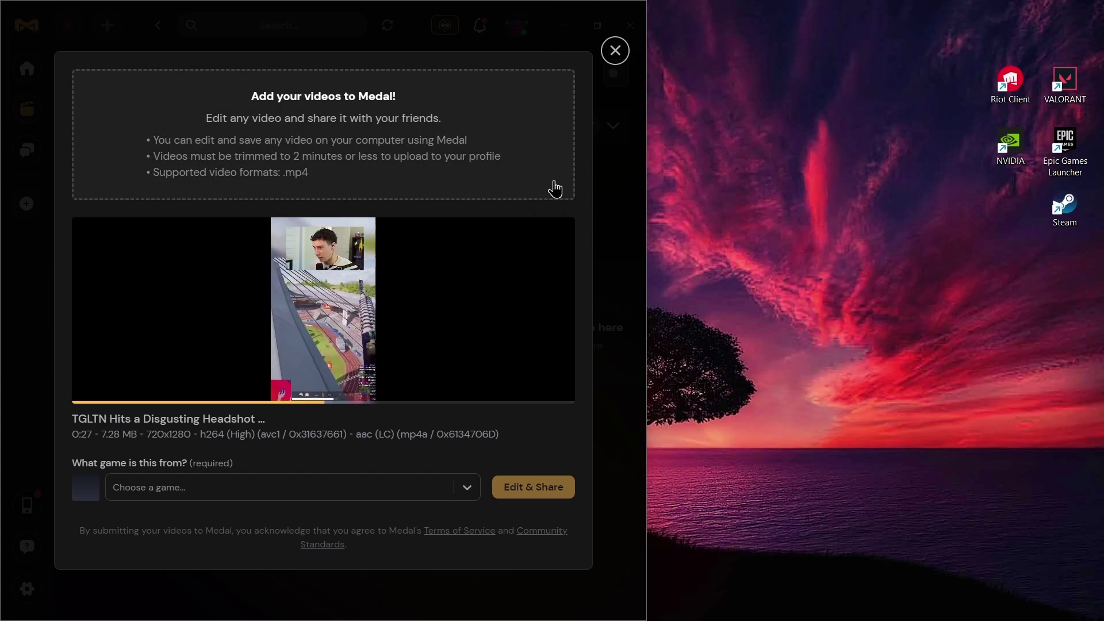
{"action": "left_click", "coordinate": [529, 16]}
{"action": "key", "text": "super+Right"}
{"action": "key", "text": "super+Up"}
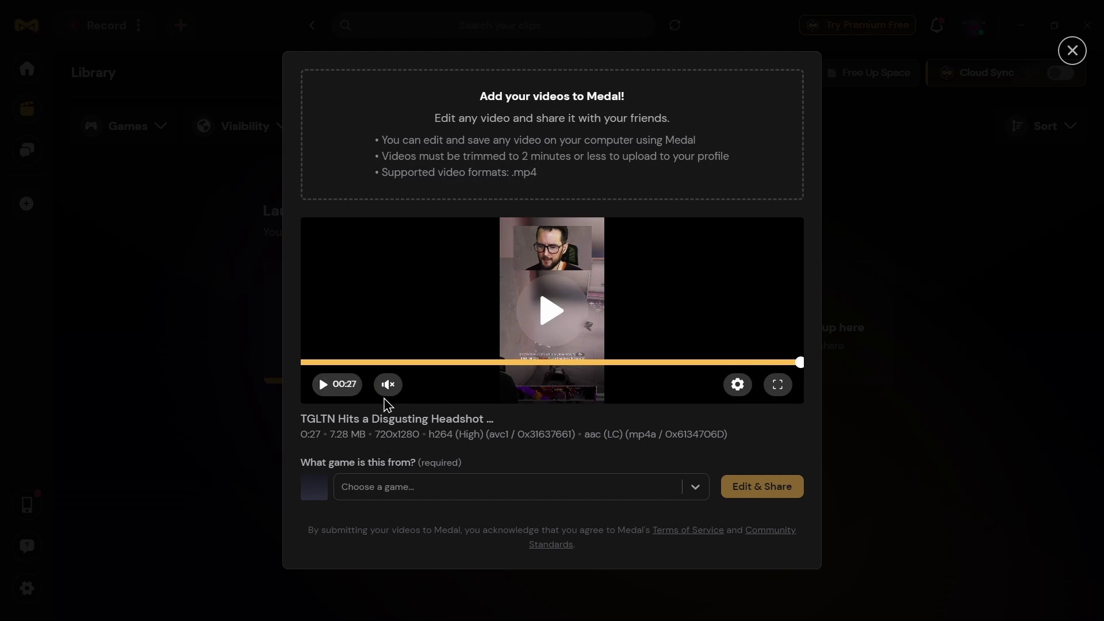
- Unmute the preview and set the clip's game to PlayerUnknown's Battlegrounds via the game search
{"action": "left_click", "coordinate": [397, 400]}
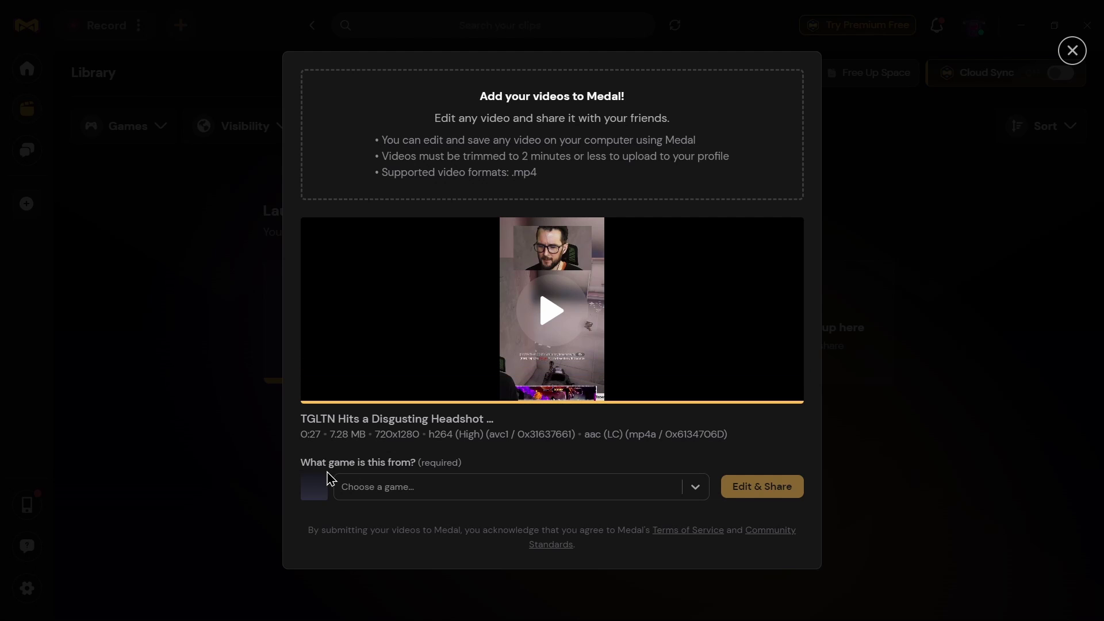
{"action": "left_click", "coordinate": [523, 499]}
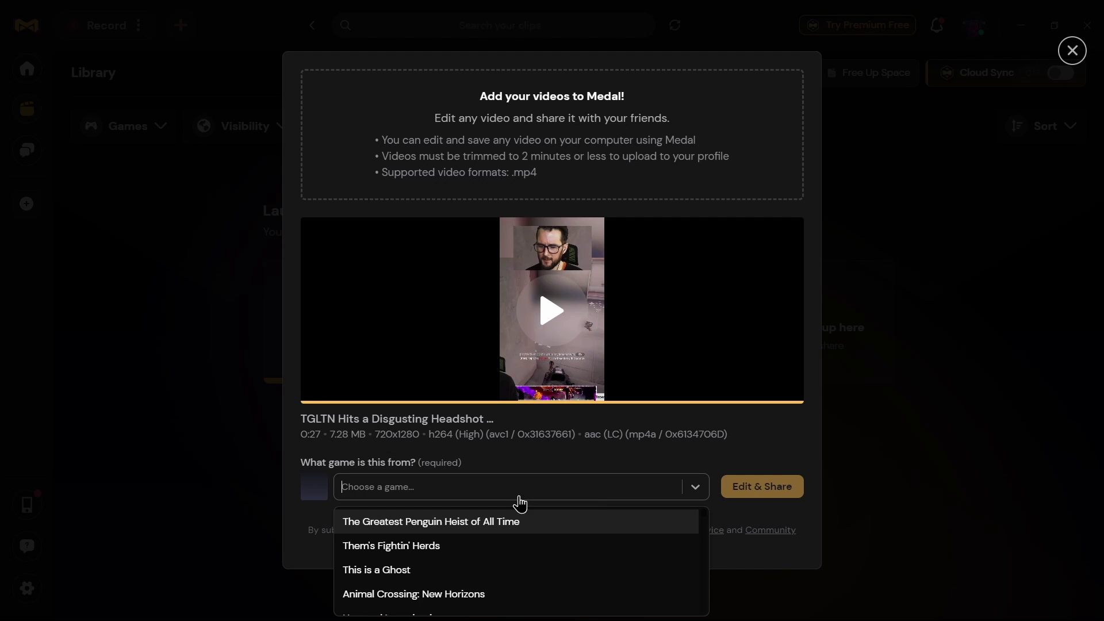
{"action": "type", "text": "player"}
{"action": "key", "text": "BackSpace"}
{"action": "key", "text": "BackSpace"}
{"action": "key", "text": "BackSpace"}
{"action": "key", "text": "BackSpace"}
{"action": "key", "text": "BackSpace"}
{"action": "type", "text": "ubg"}
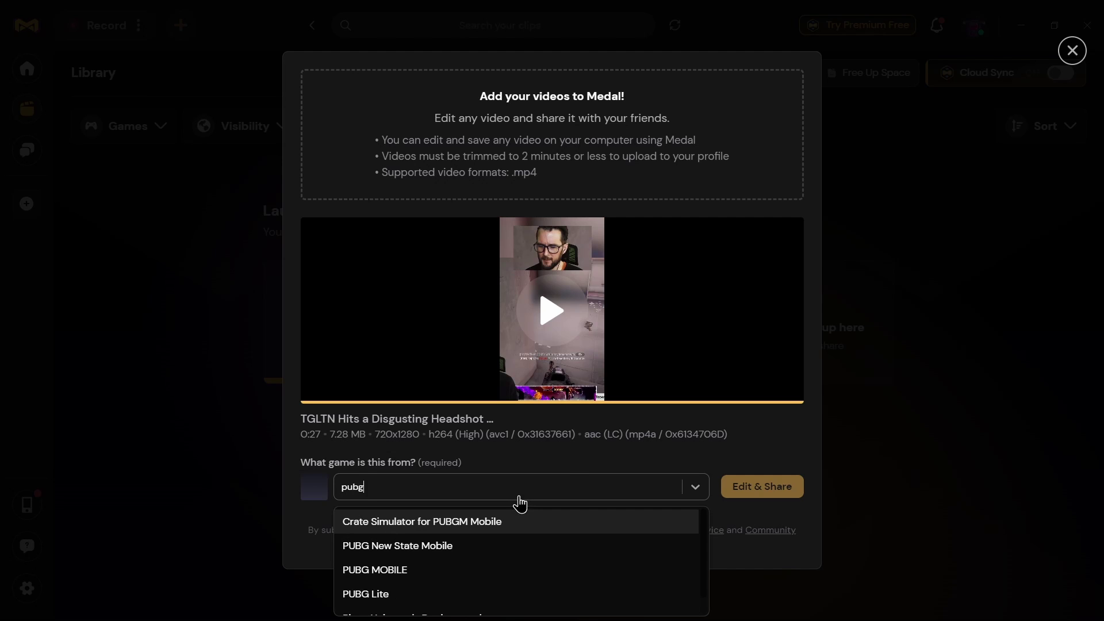
{"action": "key", "text": "Down"}
{"action": "key", "text": "Down"}
{"action": "key", "text": "Down"}
{"action": "key", "text": "Down"}
{"action": "key", "text": "Return"}
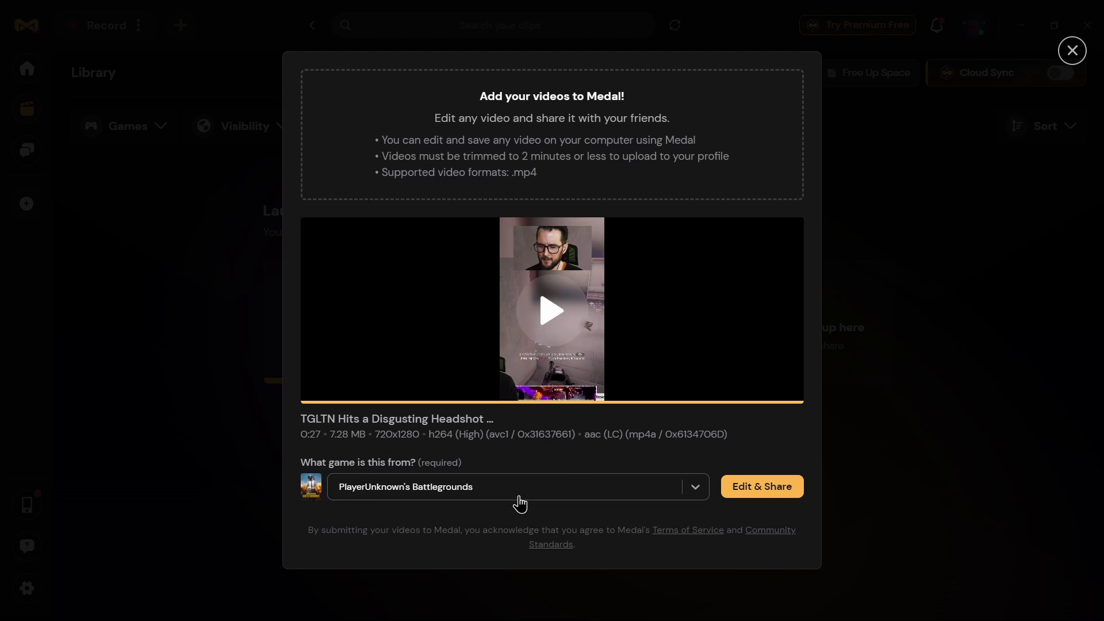
- Move to Edit & Share, pause the preview near 0:03, and try entering 'pubg' as a hashtag
{"action": "left_click", "coordinate": [761, 493]}
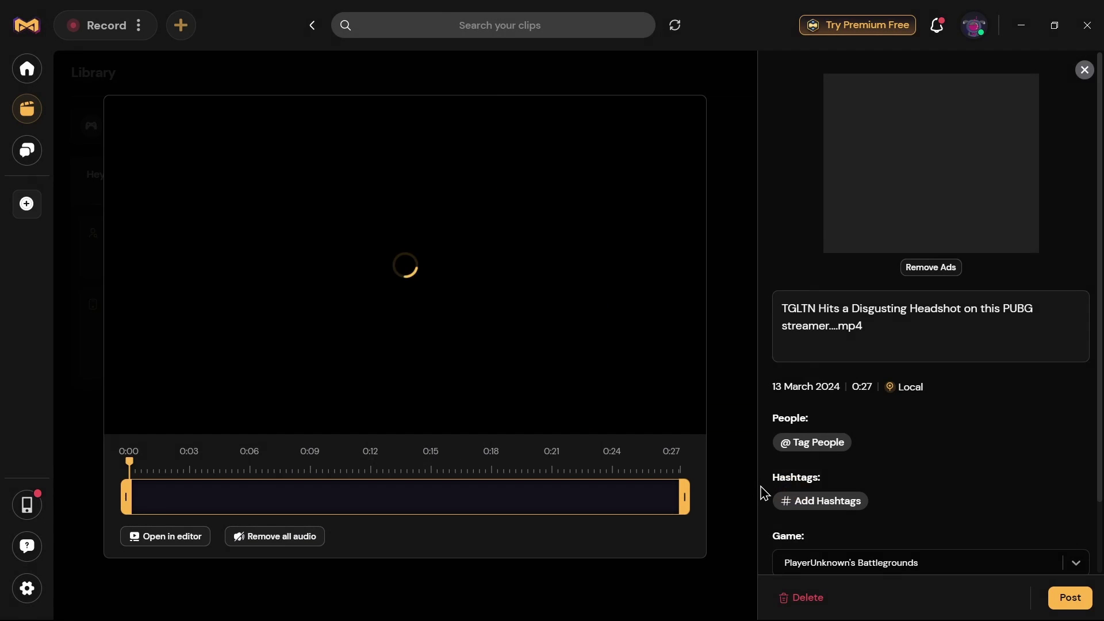
{"action": "left_click", "coordinate": [126, 424]}
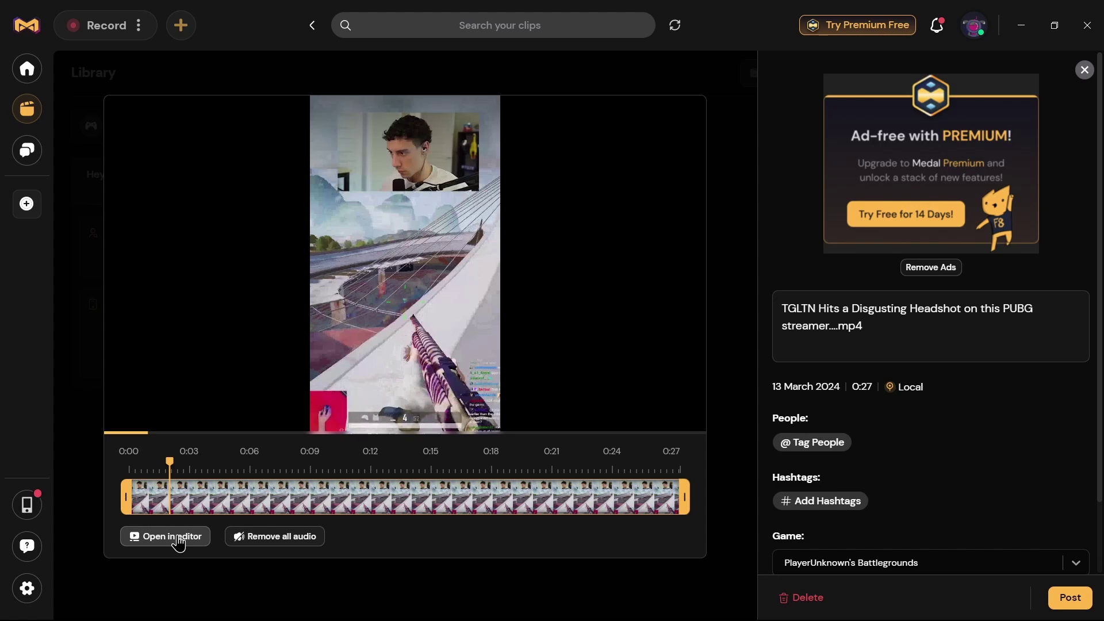
{"action": "mouse_move", "coordinate": [311, 399]}
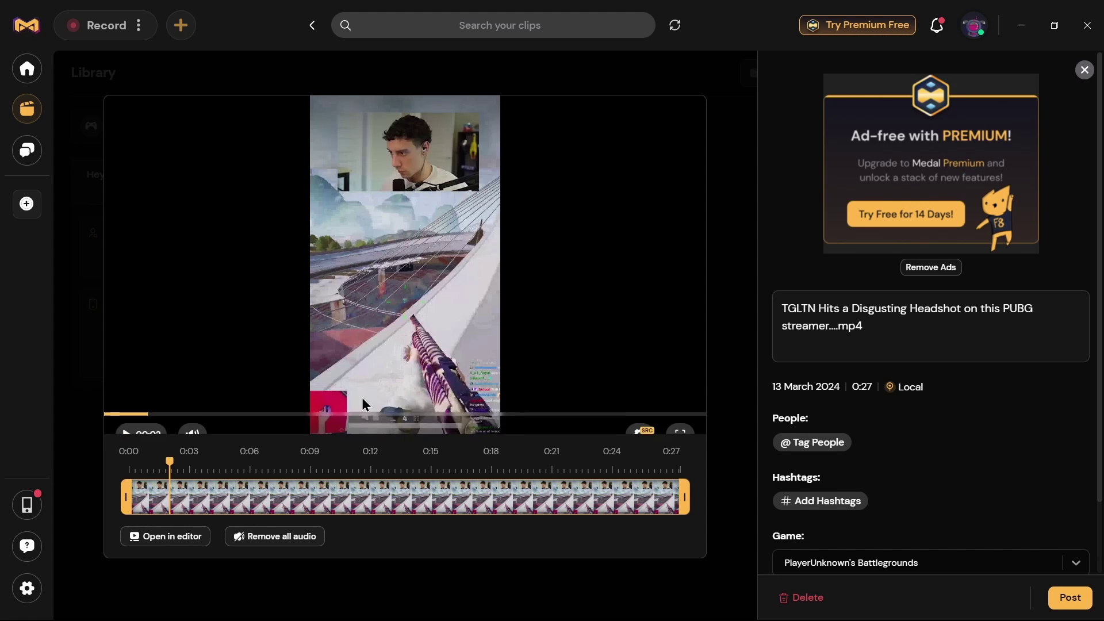
{"action": "scroll", "coordinate": [832, 429], "scroll_direction": "down", "scroll_amount": 2}
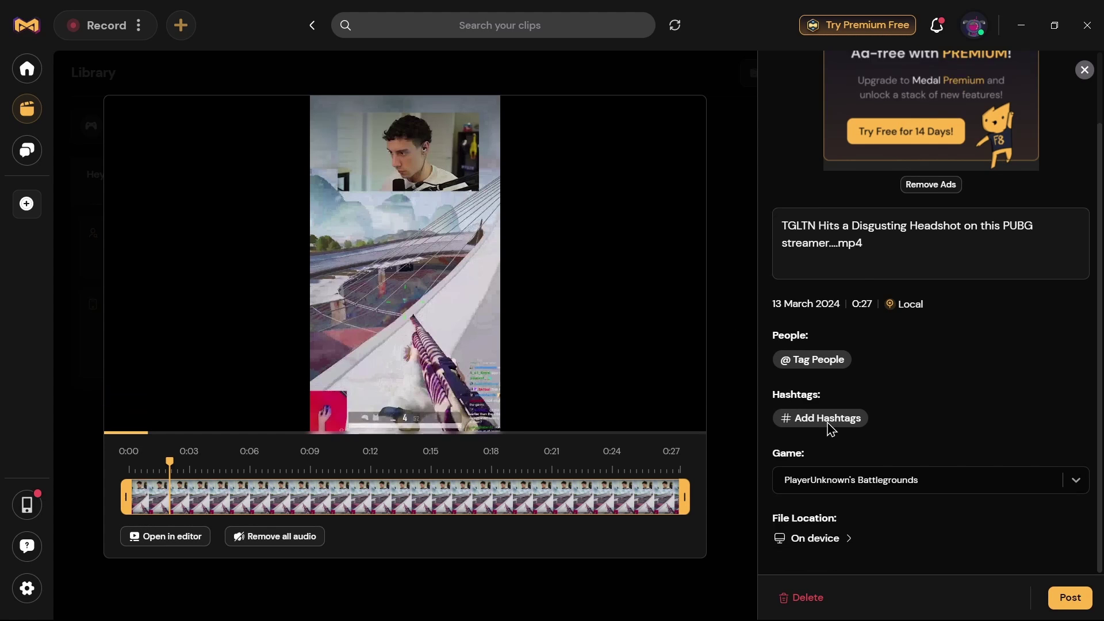
{"action": "left_click", "coordinate": [812, 418]}
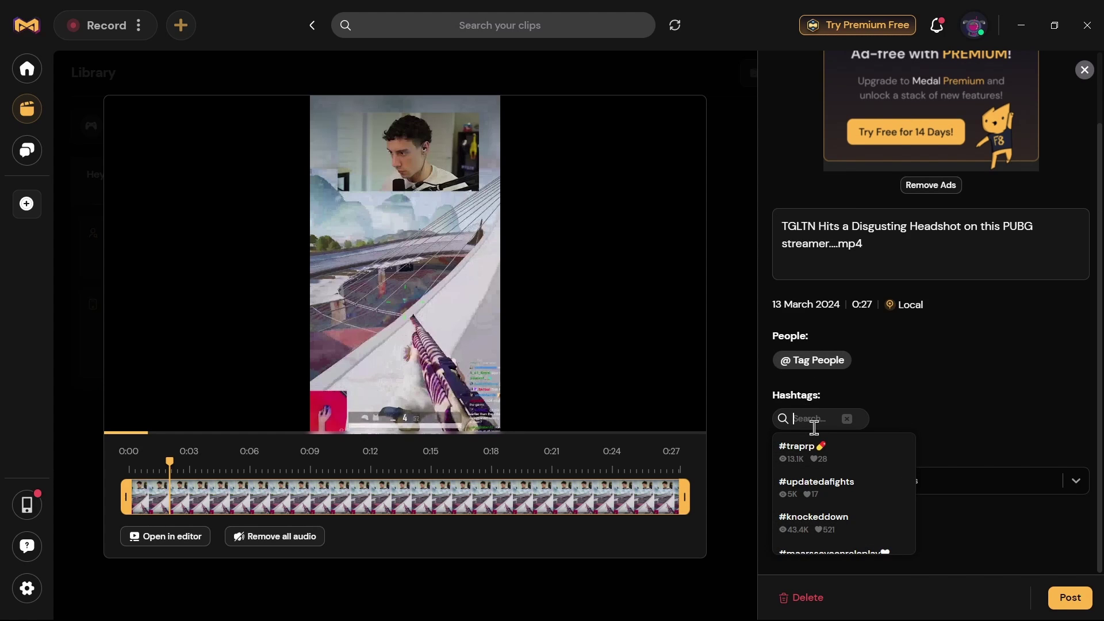
{"action": "type", "text": "pubg"}
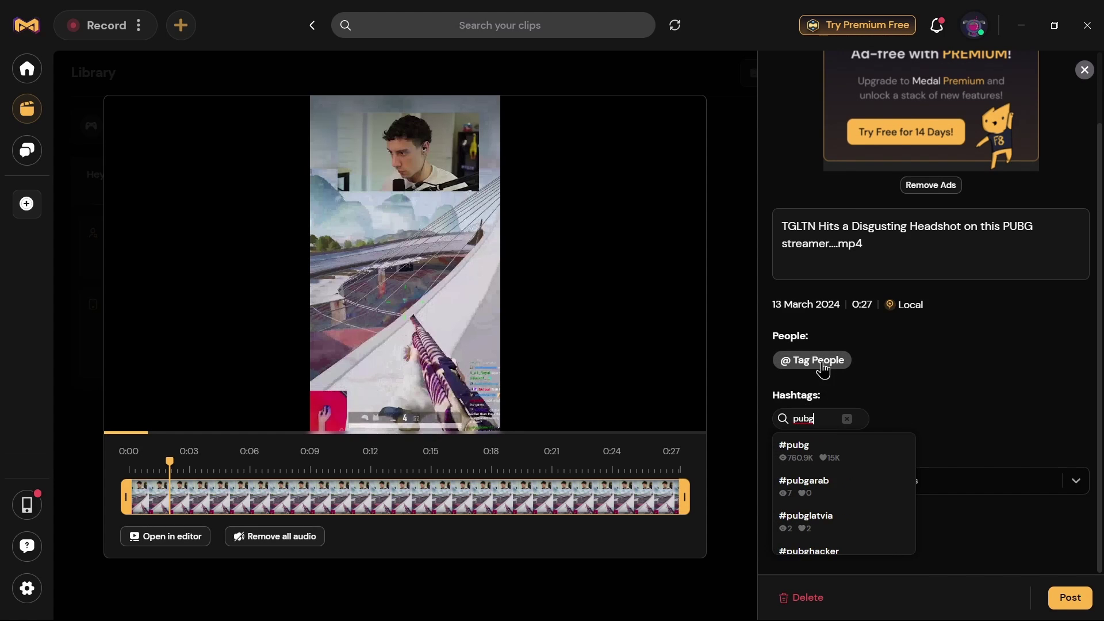
- Tag both suggested friends under People
{"action": "left_click", "coordinate": [819, 368]}
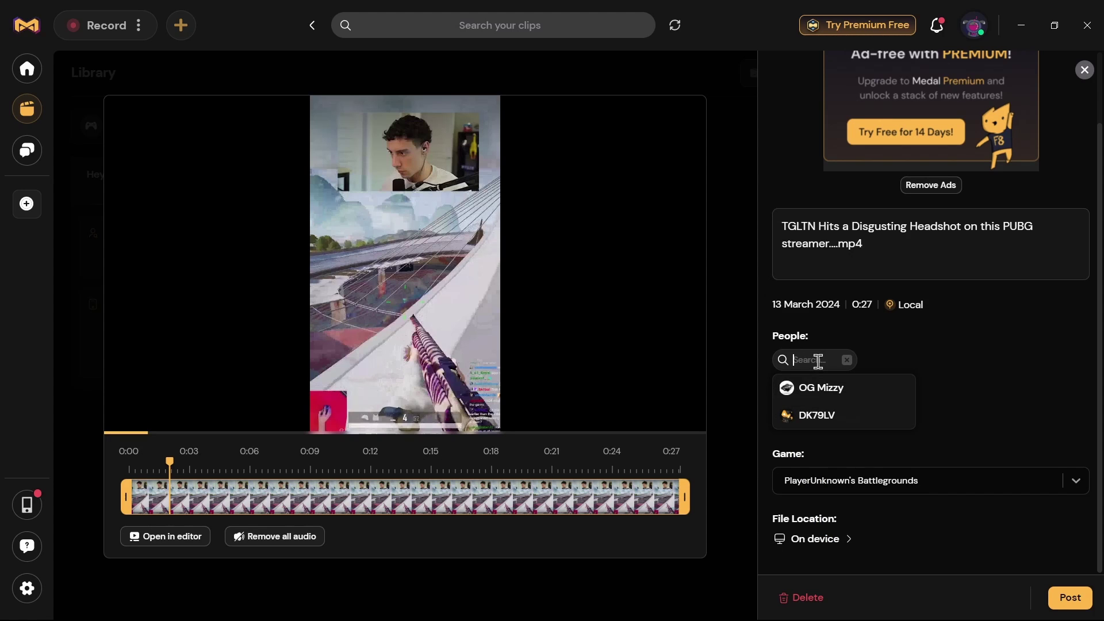
{"action": "left_click", "coordinate": [823, 417]}
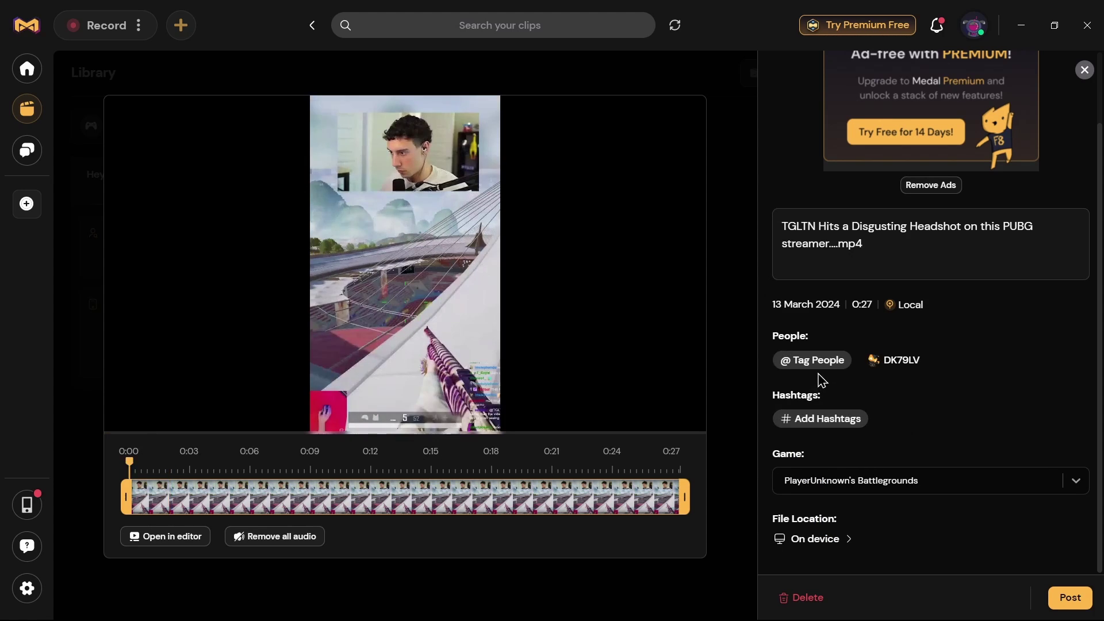
{"action": "left_click", "coordinate": [832, 363]}
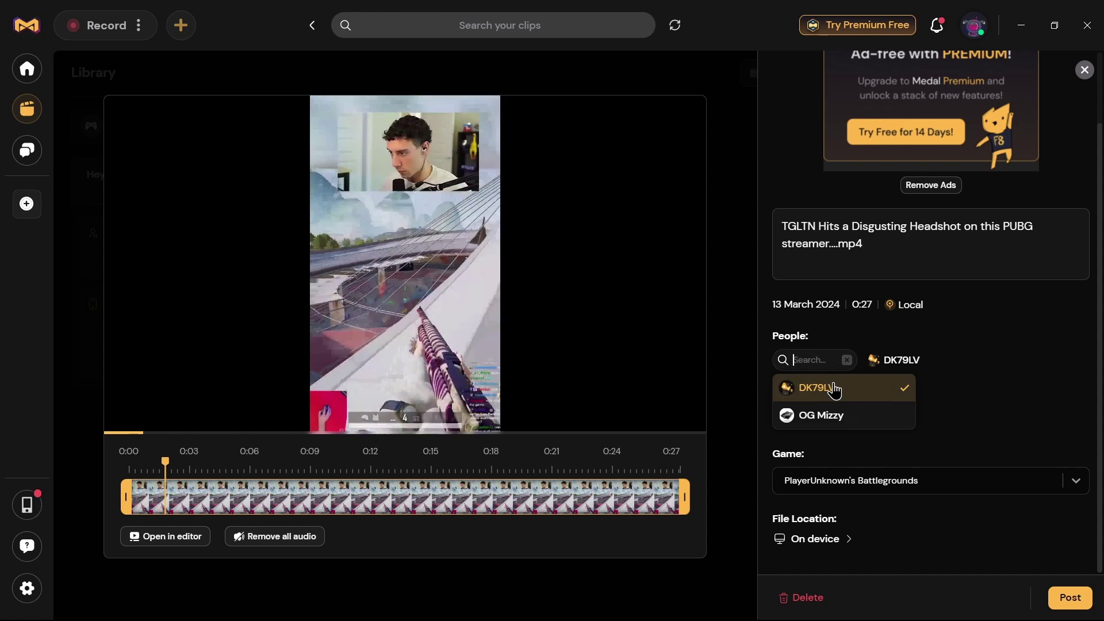
{"action": "left_click", "coordinate": [879, 418]}
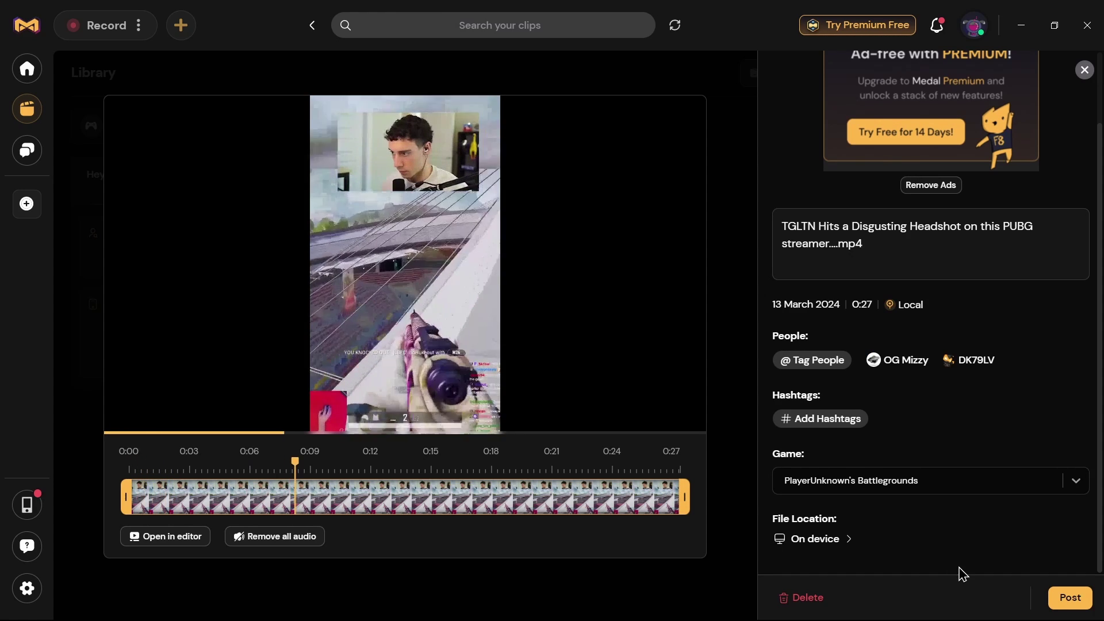
- Open the Create a Post page for the tagged clip and review its options
{"action": "left_click", "coordinate": [1066, 601]}
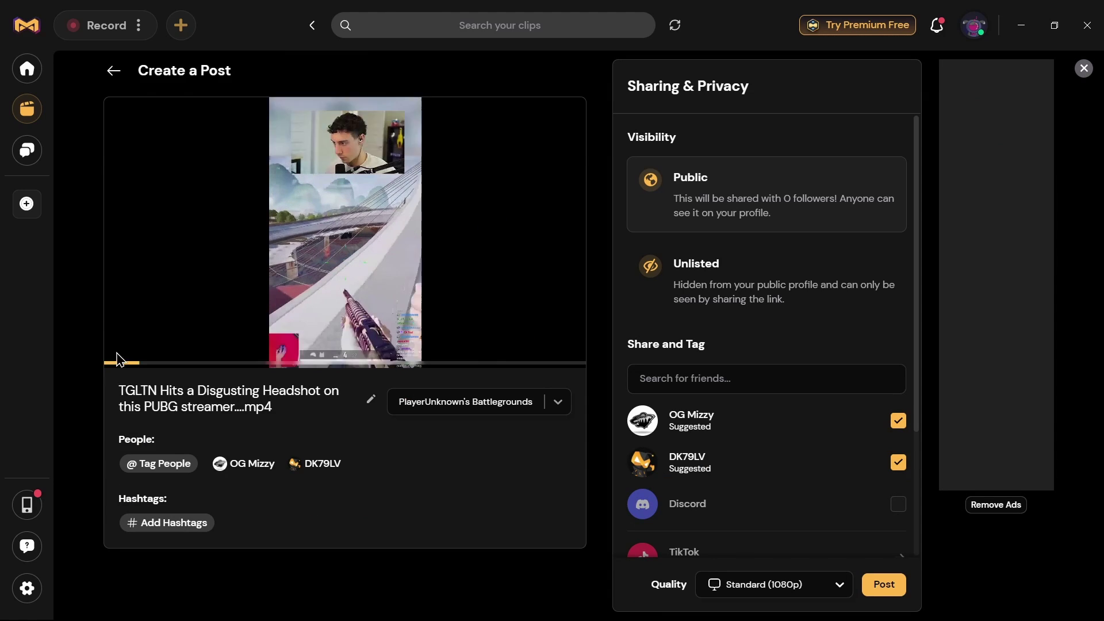
{"action": "scroll", "coordinate": [674, 374], "scroll_direction": "down", "scroll_amount": 3}
{"action": "scroll", "coordinate": [675, 375], "scroll_direction": "up", "scroll_amount": 2}
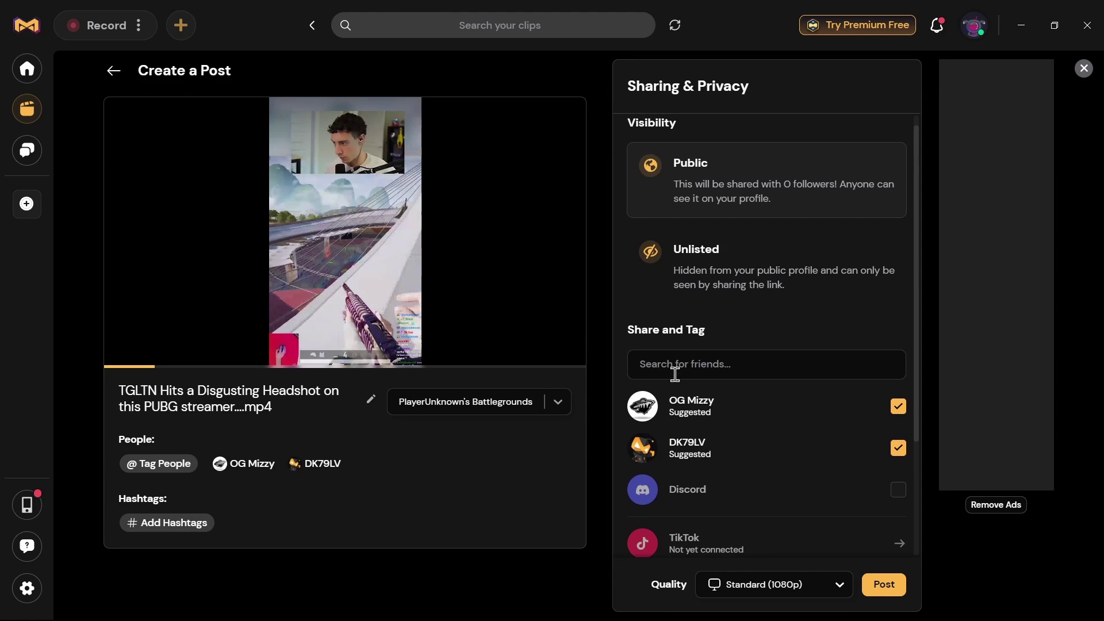
{"action": "scroll", "coordinate": [675, 374], "scroll_direction": "up", "scroll_amount": 1}
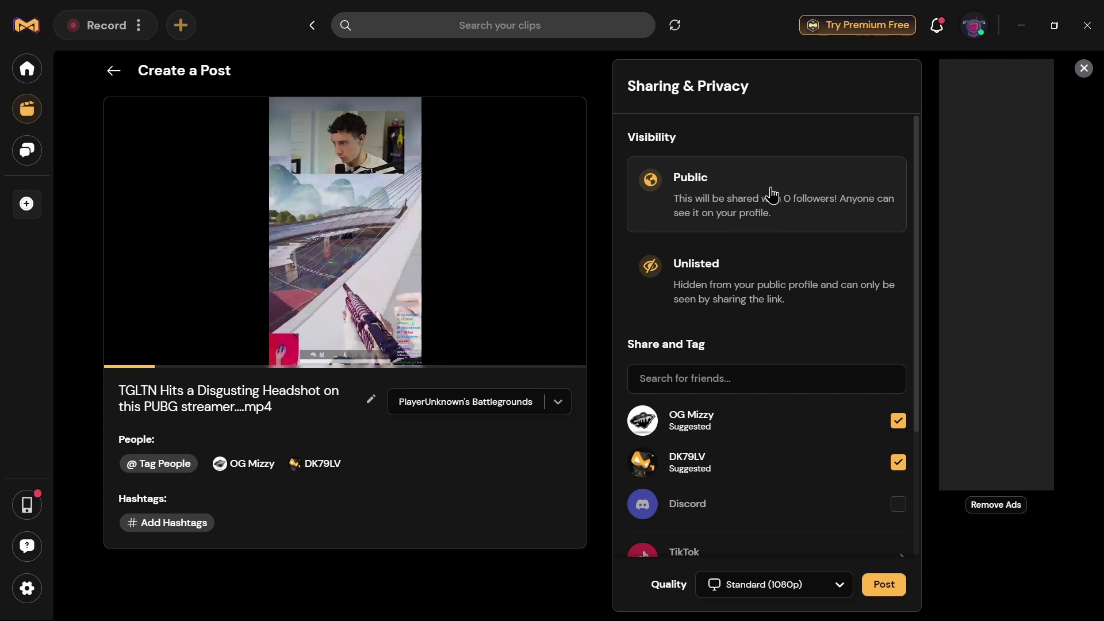
- Switch the post's visibility to Unlisted, then back to Public
{"action": "left_click", "coordinate": [687, 280]}
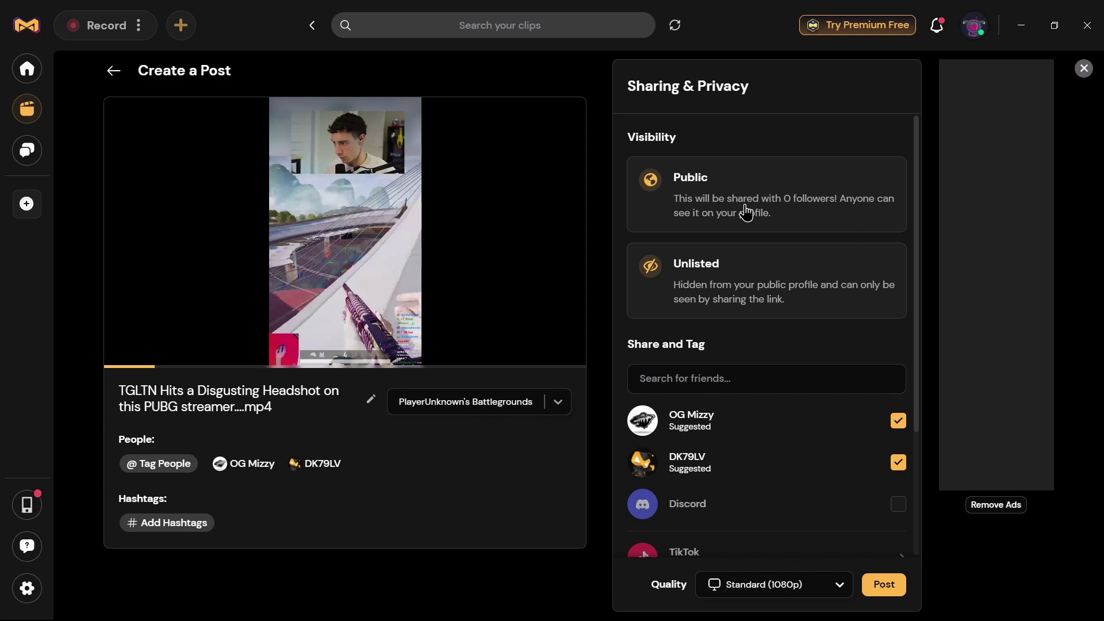
{"action": "scroll", "coordinate": [764, 350], "scroll_direction": "down", "scroll_amount": 2}
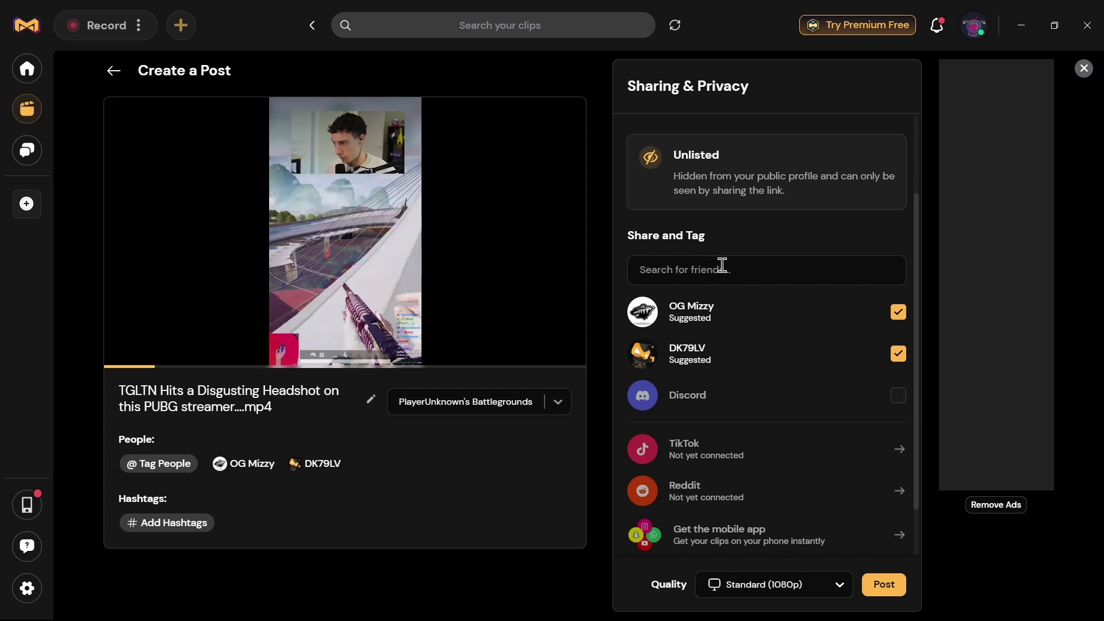
{"action": "scroll", "coordinate": [722, 265], "scroll_direction": "up", "scroll_amount": 2}
{"action": "left_click", "coordinate": [731, 218]}
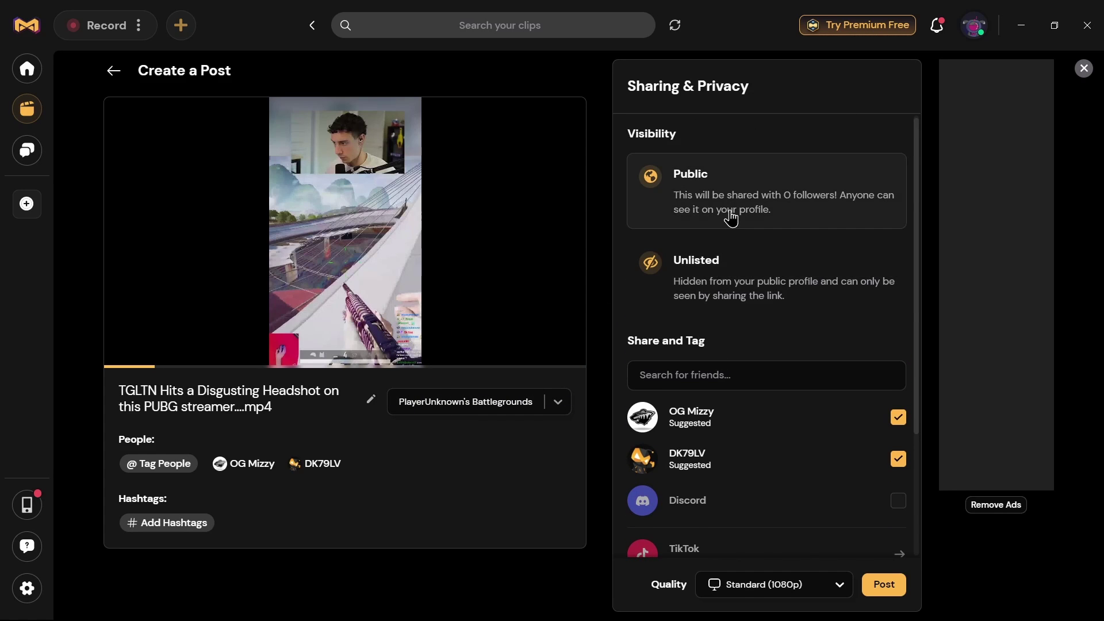
{"action": "scroll", "coordinate": [729, 217], "scroll_direction": "down", "scroll_amount": 3}
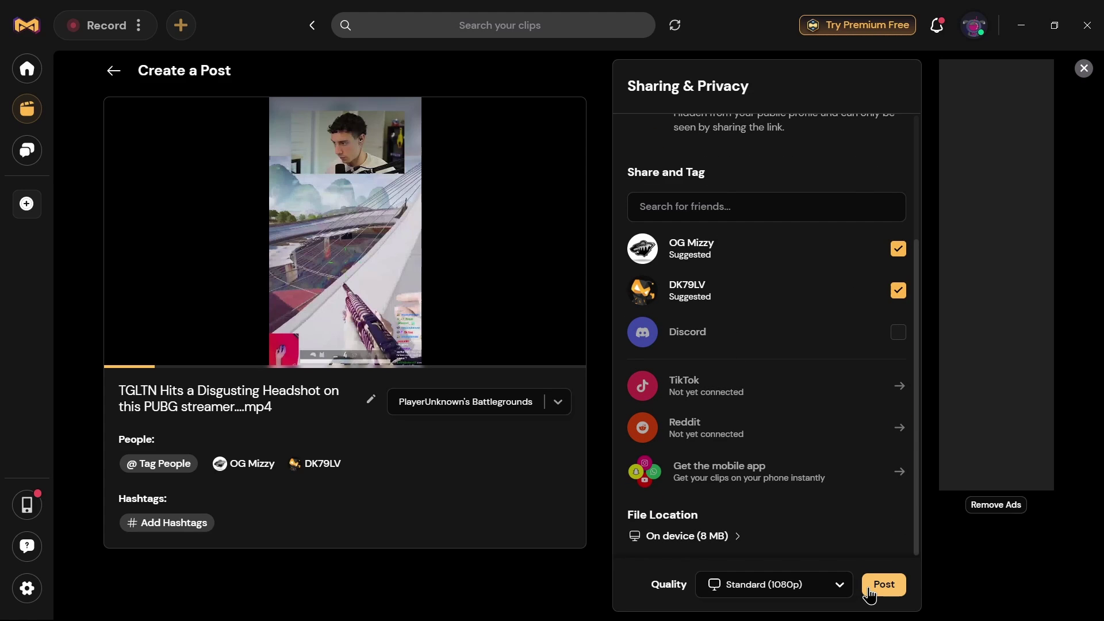
- Enable Discord sharing and confirm the chosen Discord server
{"action": "left_click", "coordinate": [897, 333]}
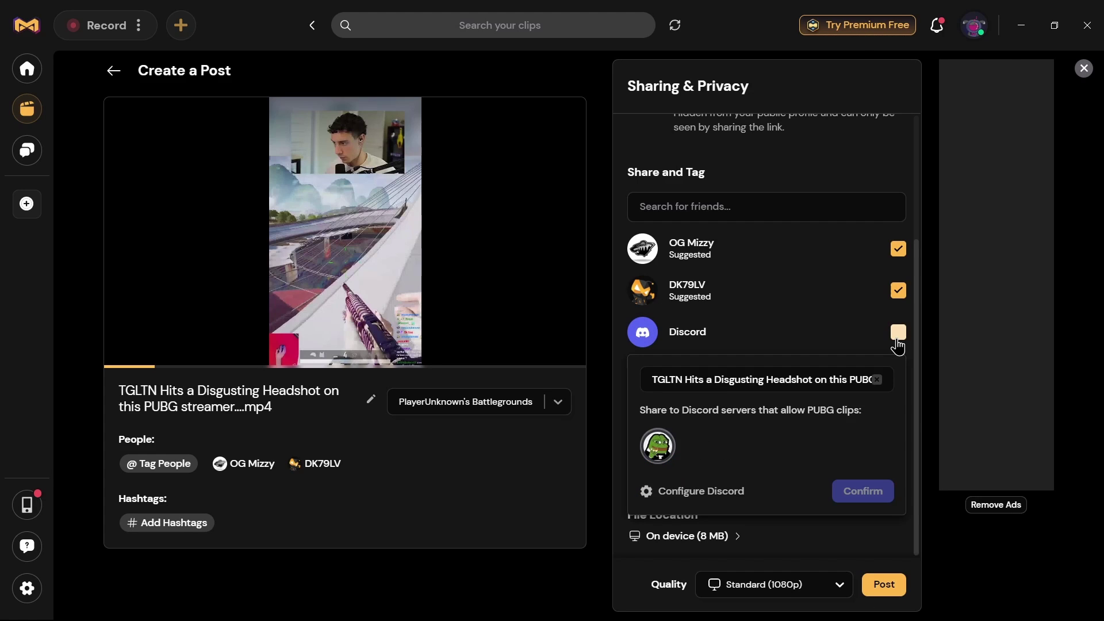
{"action": "left_click", "coordinate": [672, 447]}
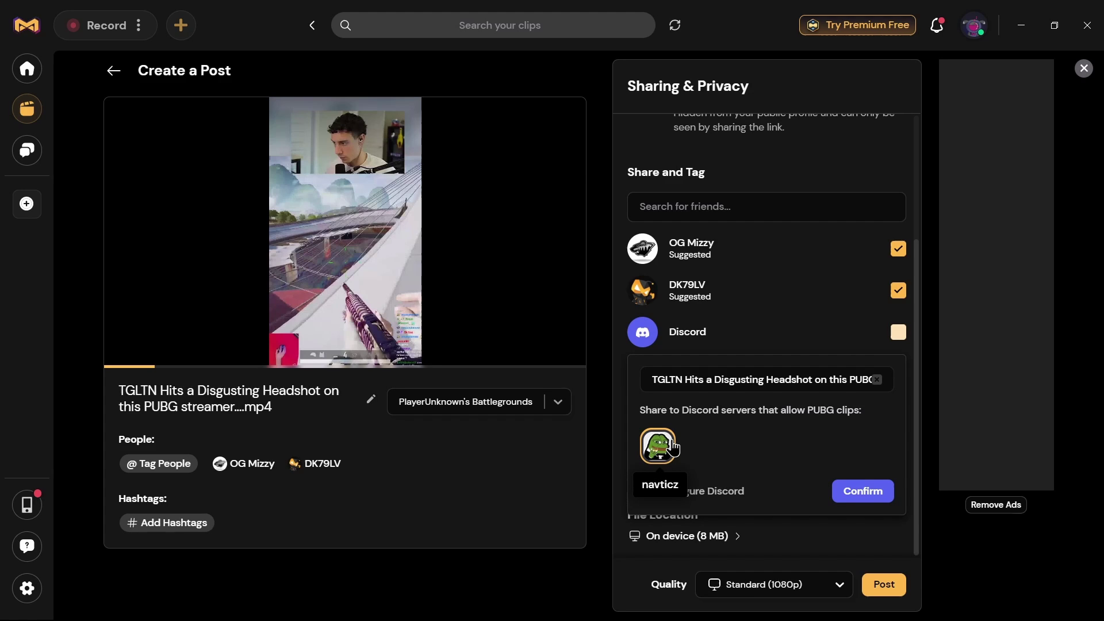
{"action": "left_click", "coordinate": [851, 490]}
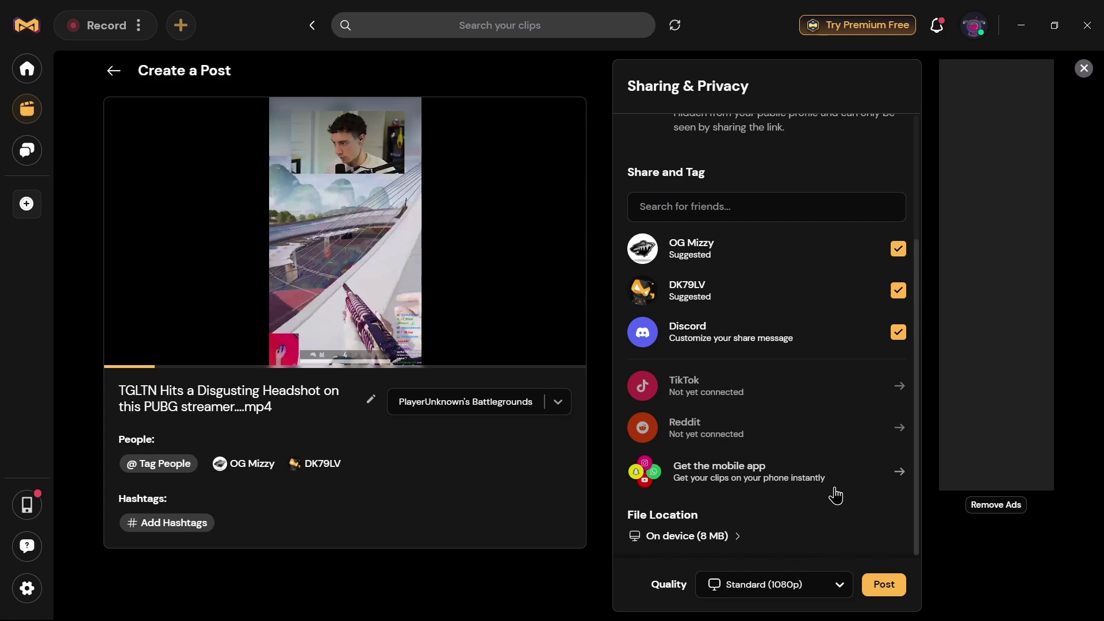
- Publish the post, dismiss the clip-ready message, and return to Home
{"action": "left_click", "coordinate": [880, 584]}
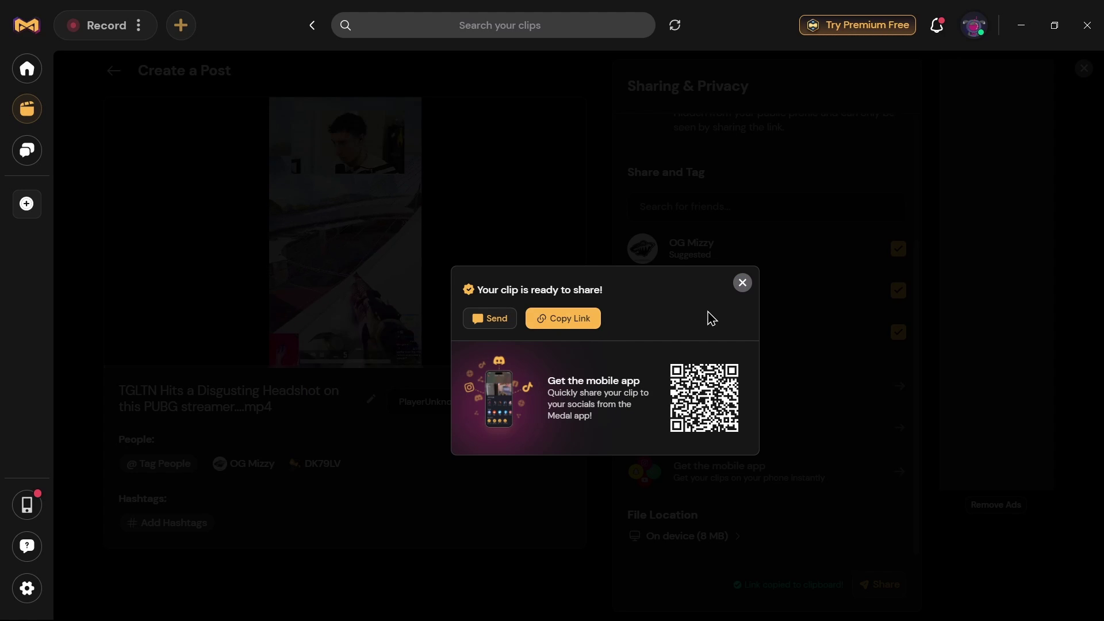
{"action": "left_click", "coordinate": [742, 283]}
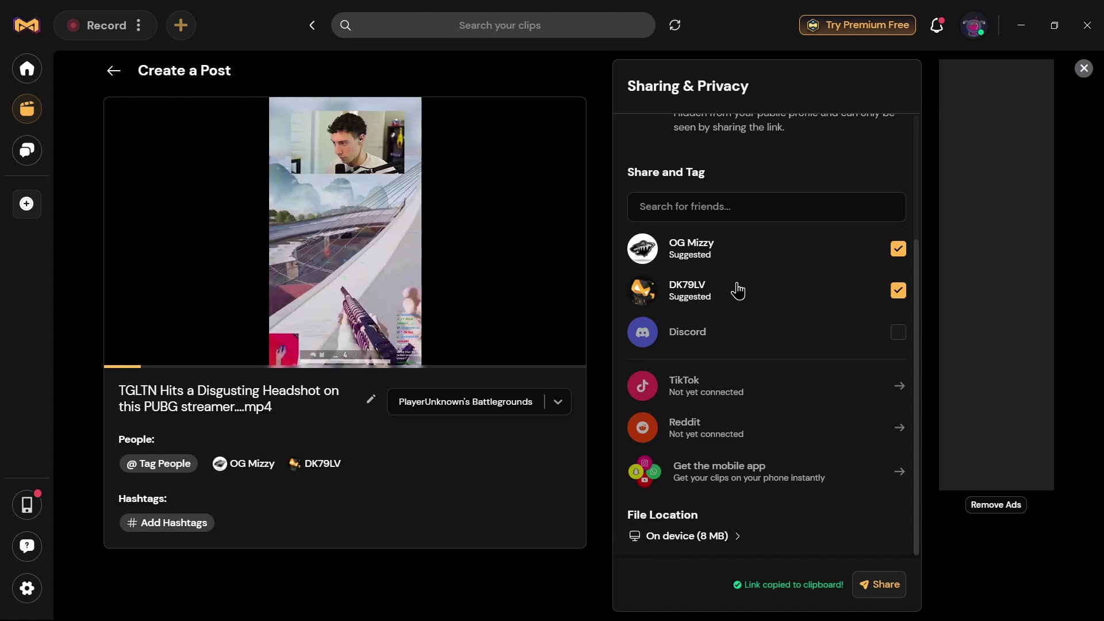
{"action": "left_click", "coordinate": [118, 73]}
{"action": "left_click", "coordinate": [25, 70]}
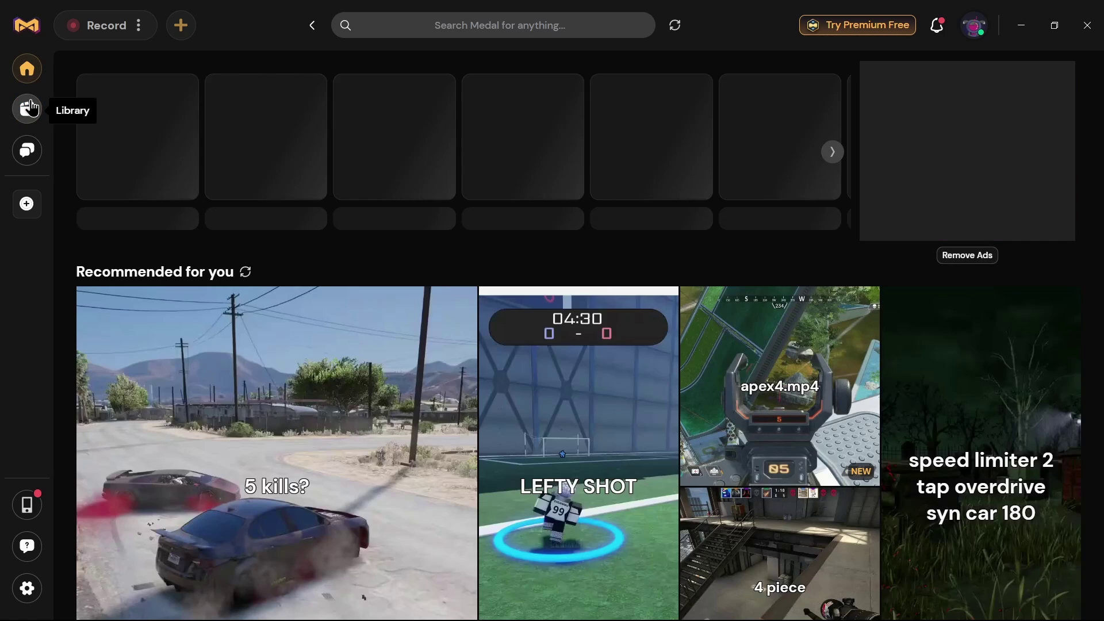
- Find the new PUBG clip in the Library, then view it in the profile feed
{"action": "left_click", "coordinate": [27, 108]}
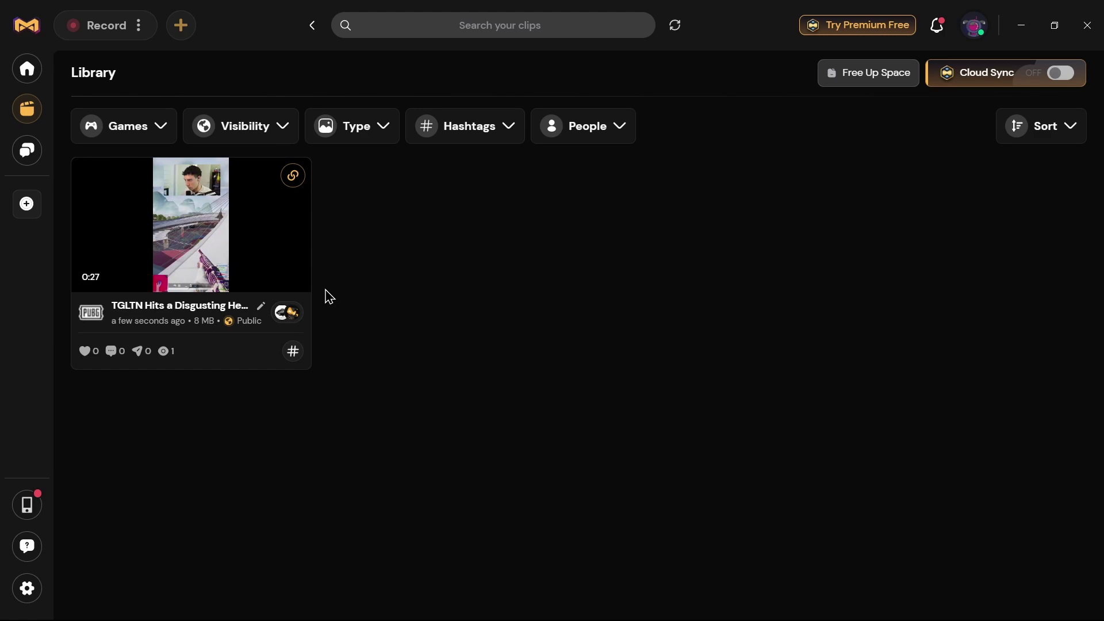
{"action": "left_click", "coordinate": [976, 38]}
{"action": "left_click", "coordinate": [872, 212]}
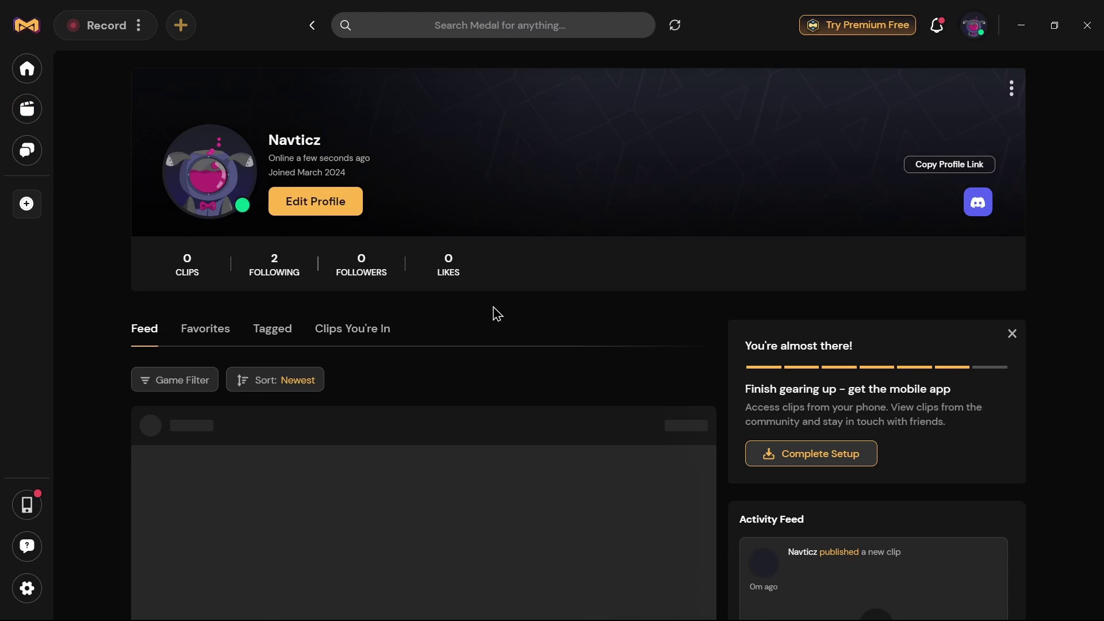
{"action": "left_click", "coordinate": [495, 314]}
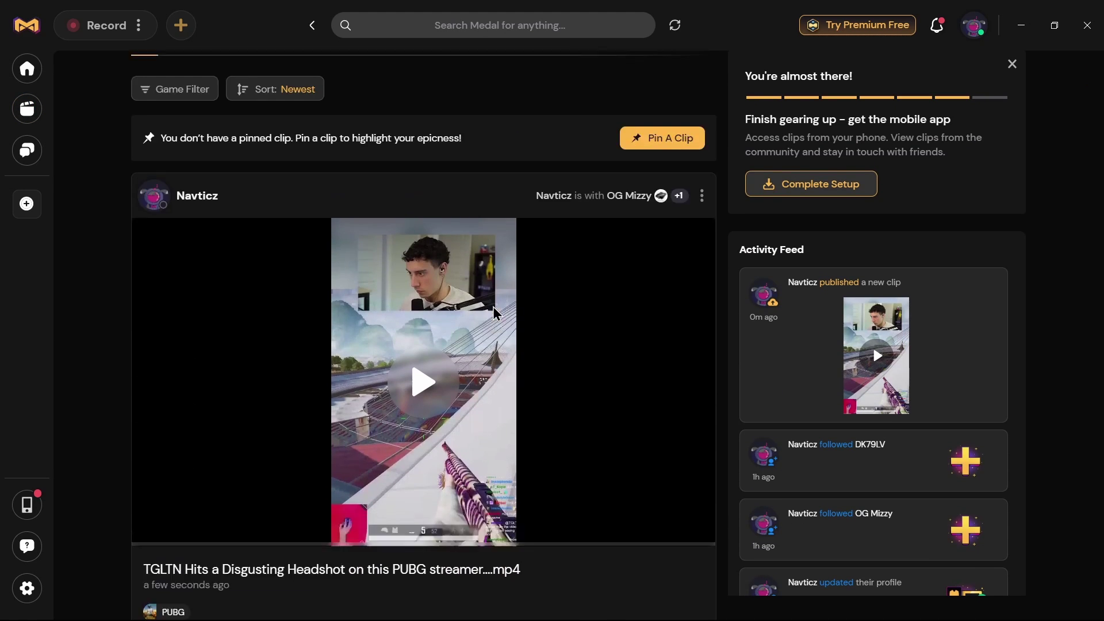